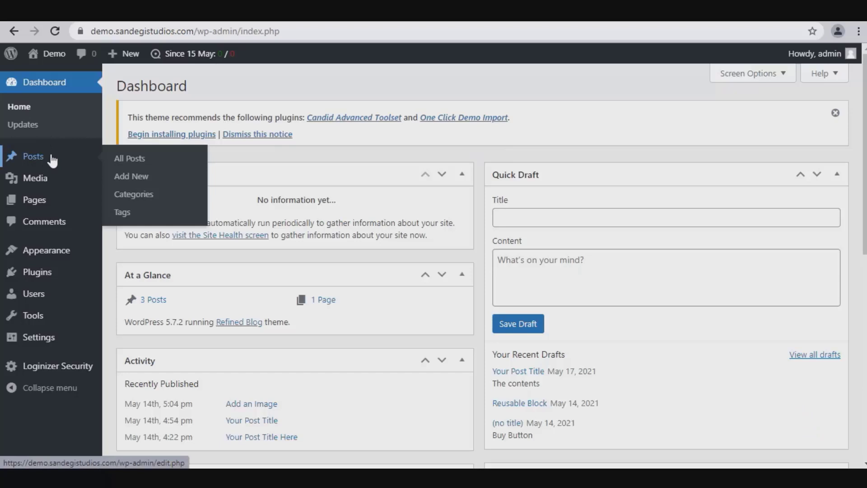
Open the All Posts list from the Posts menu.
click(53, 160)
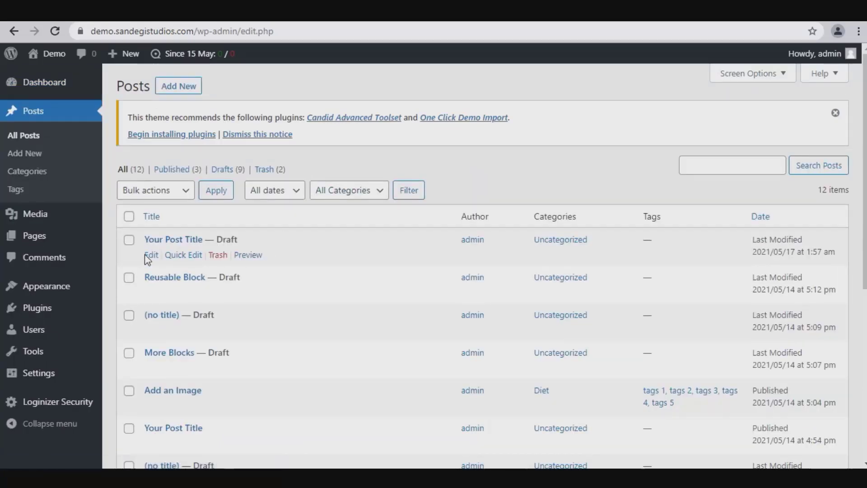
Open the 'Your Post Title' draft and change its publish date to May 19, 2021, 01:57.
click(149, 254)
click(831, 269)
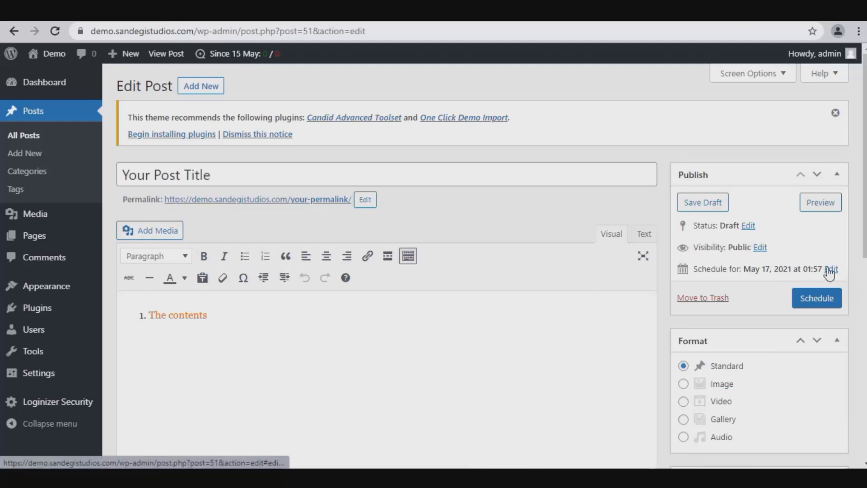
double_click(738, 288)
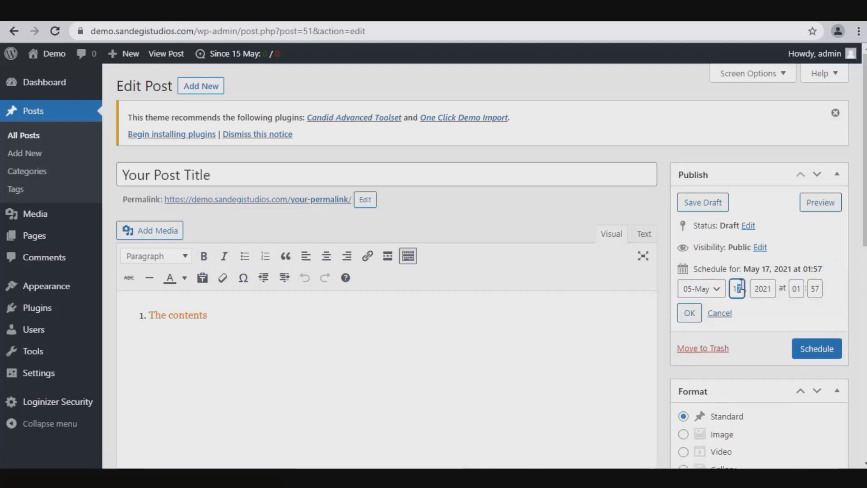
text(19)
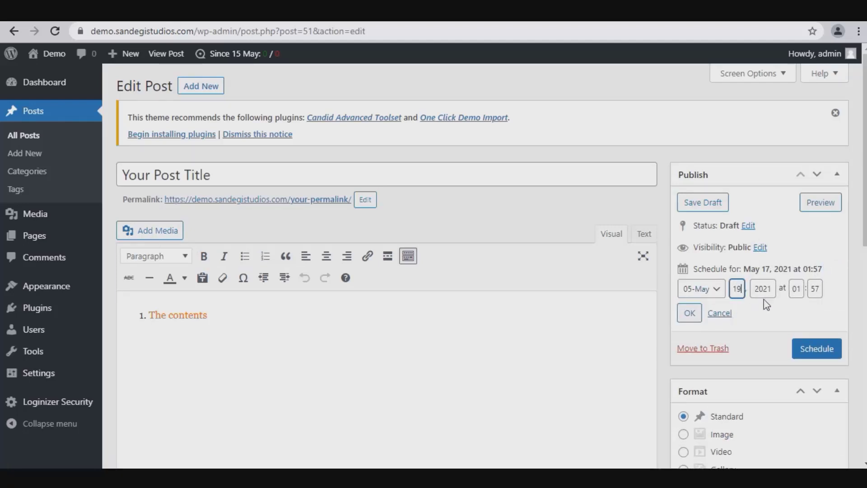
click(701, 289)
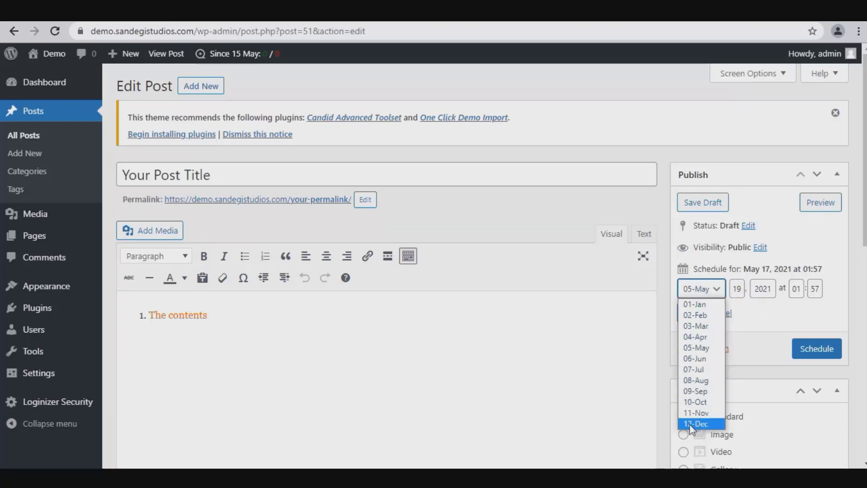
click(710, 288)
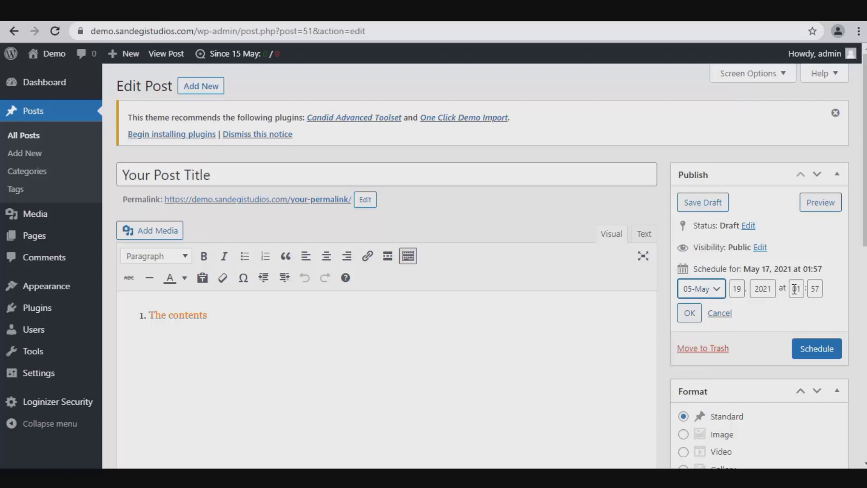
click(690, 312)
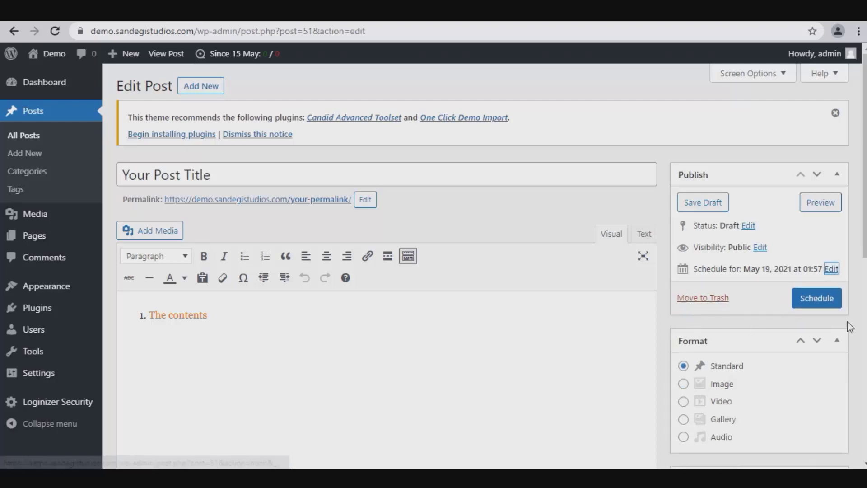
Schedule 'Your Post Title' for May 19, 2021 at 1:57 am and view it in All Posts.
click(817, 297)
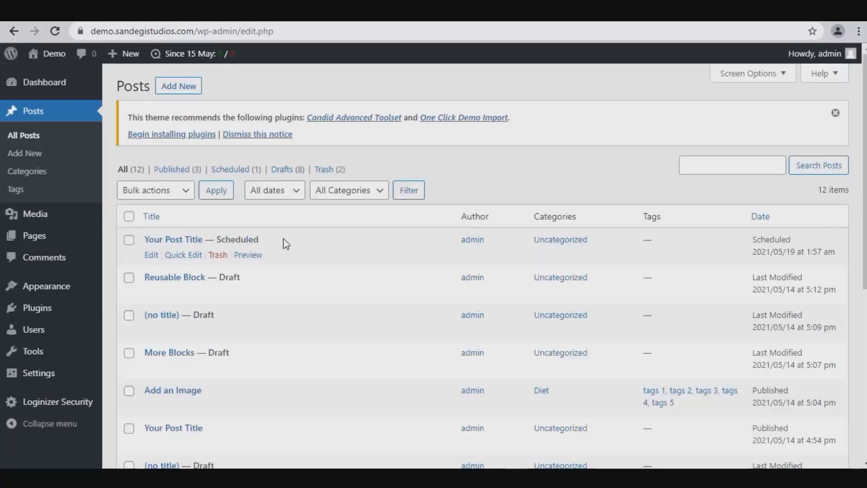
drag(217, 239, 269, 238)
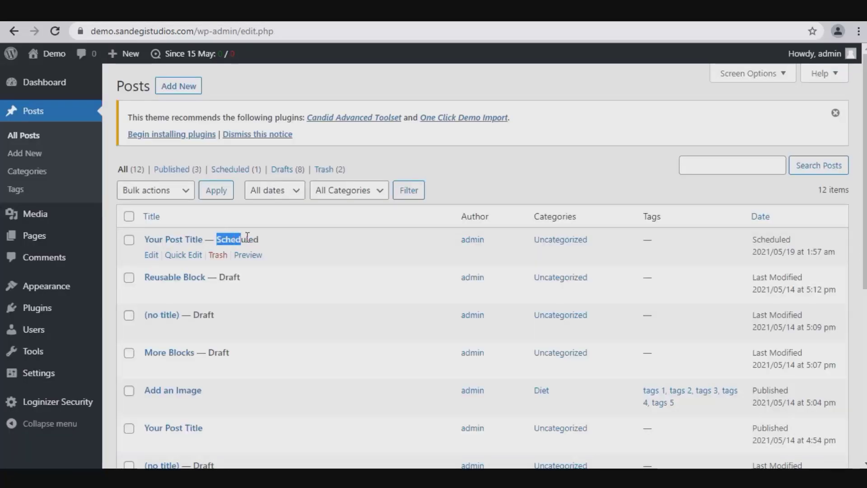
click(272, 241)
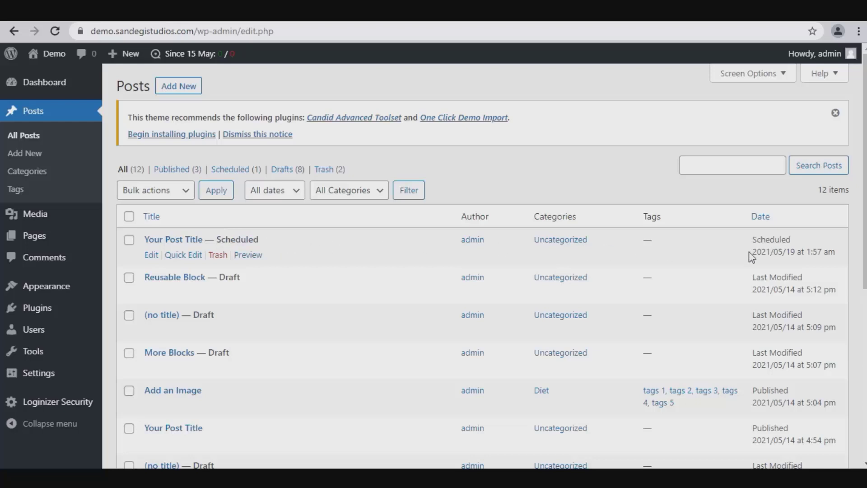